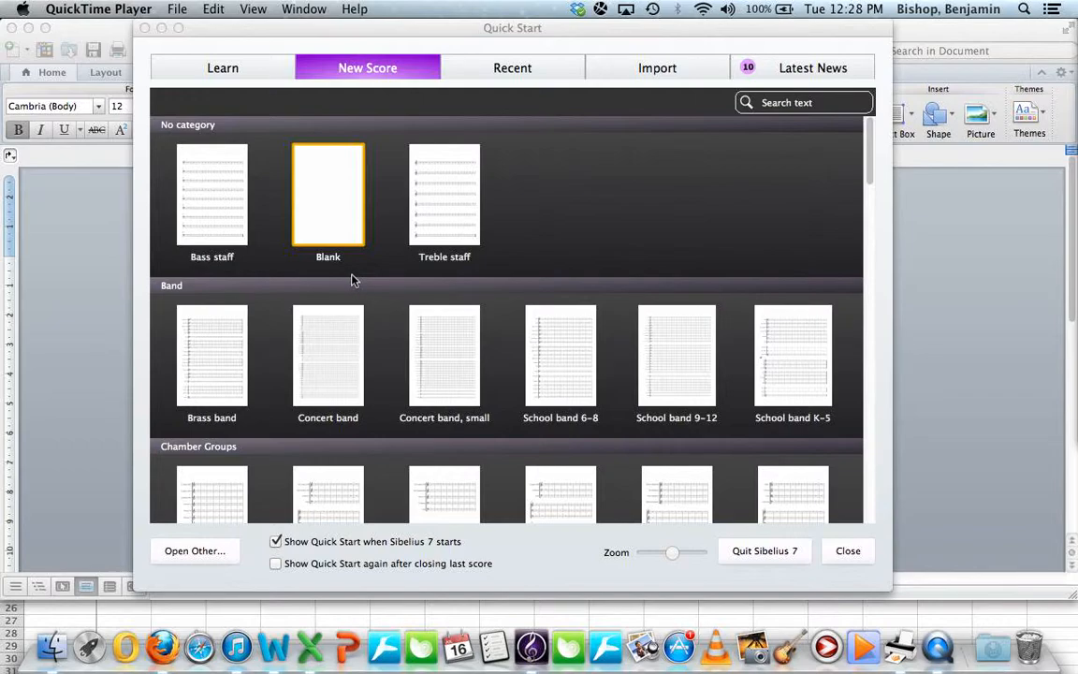
Start setting up a new score from the Blank template
left_click(474, 73)
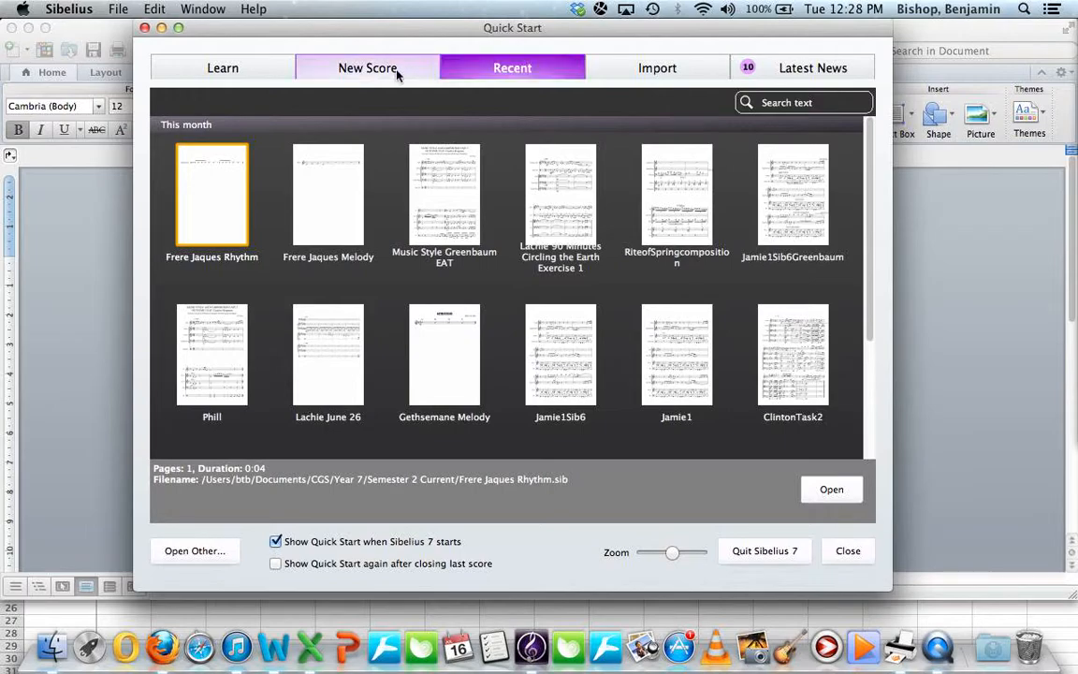
left_click(397, 73)
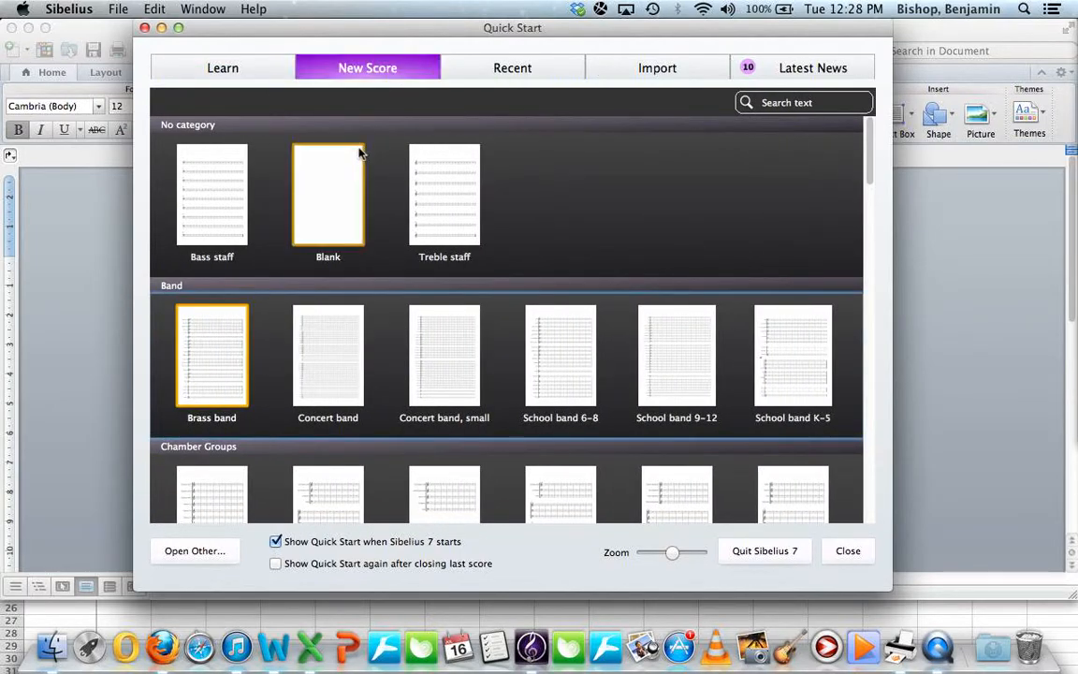
left_click(330, 193)
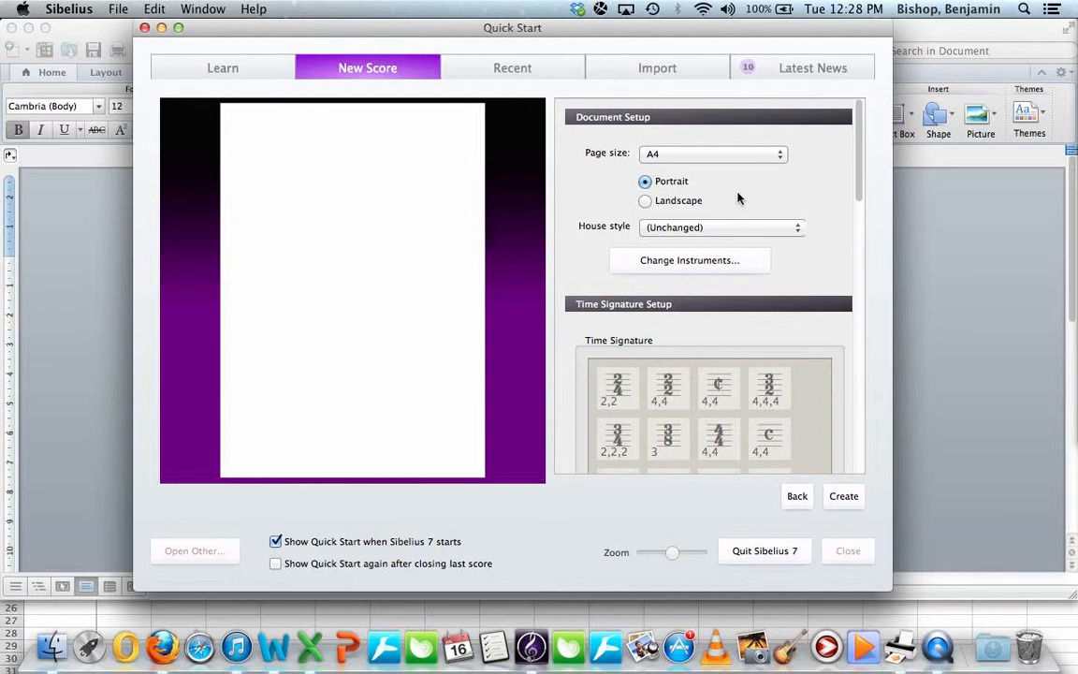
Add a Flute from the Woodwind family to the new score's instruments
left_click(698, 264)
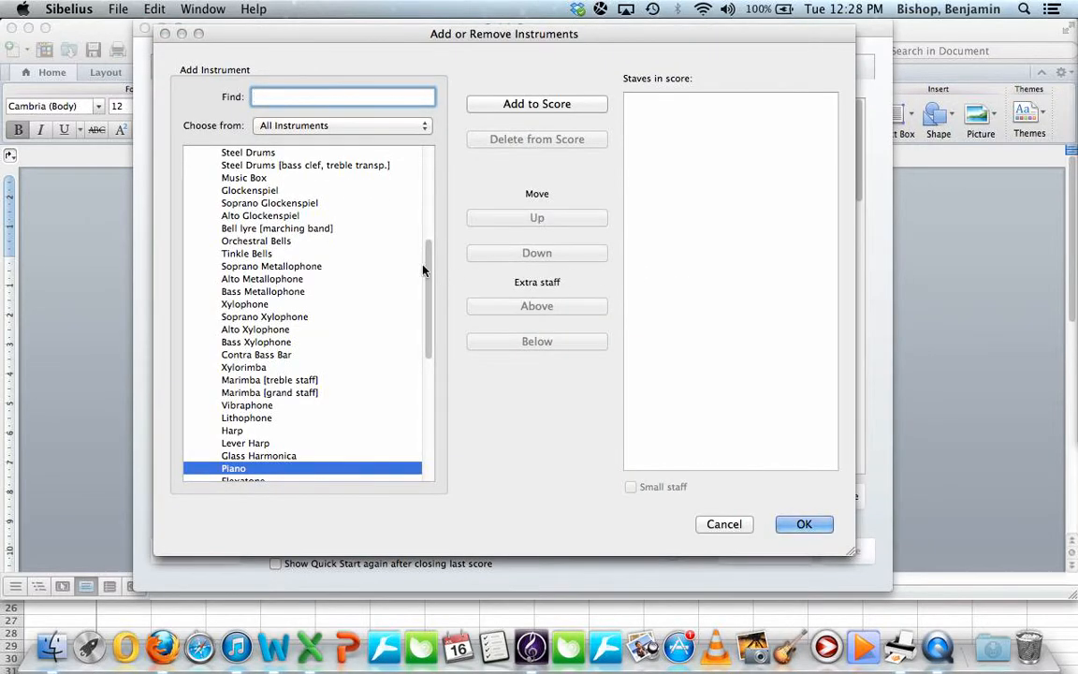
left_click_drag(430, 273, 433, 150)
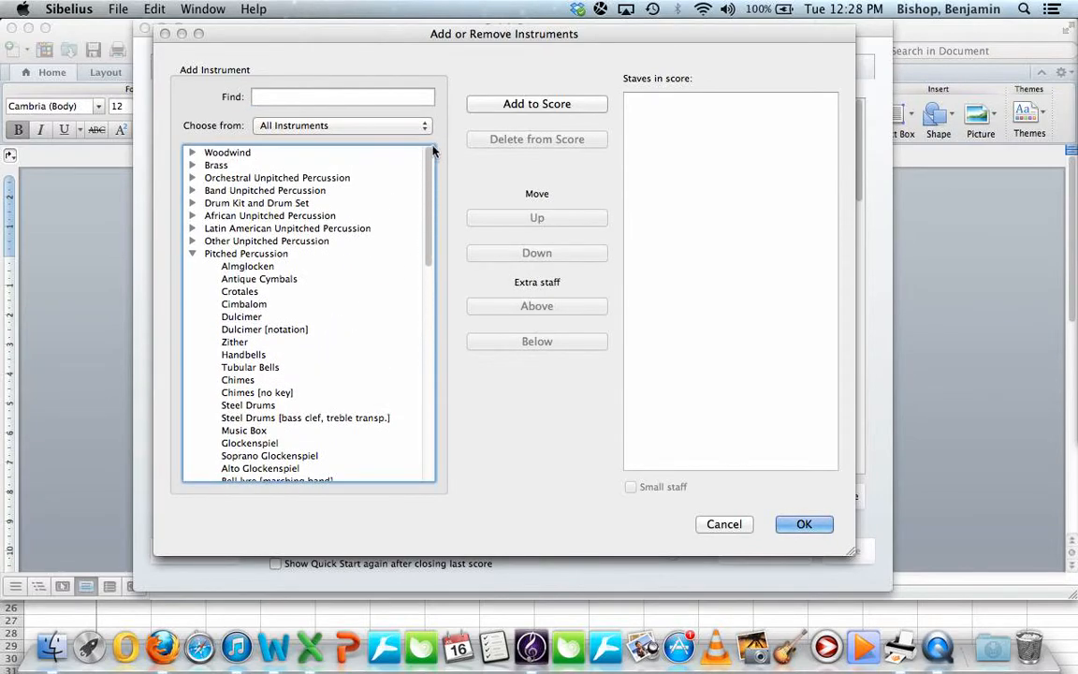
left_click(191, 253)
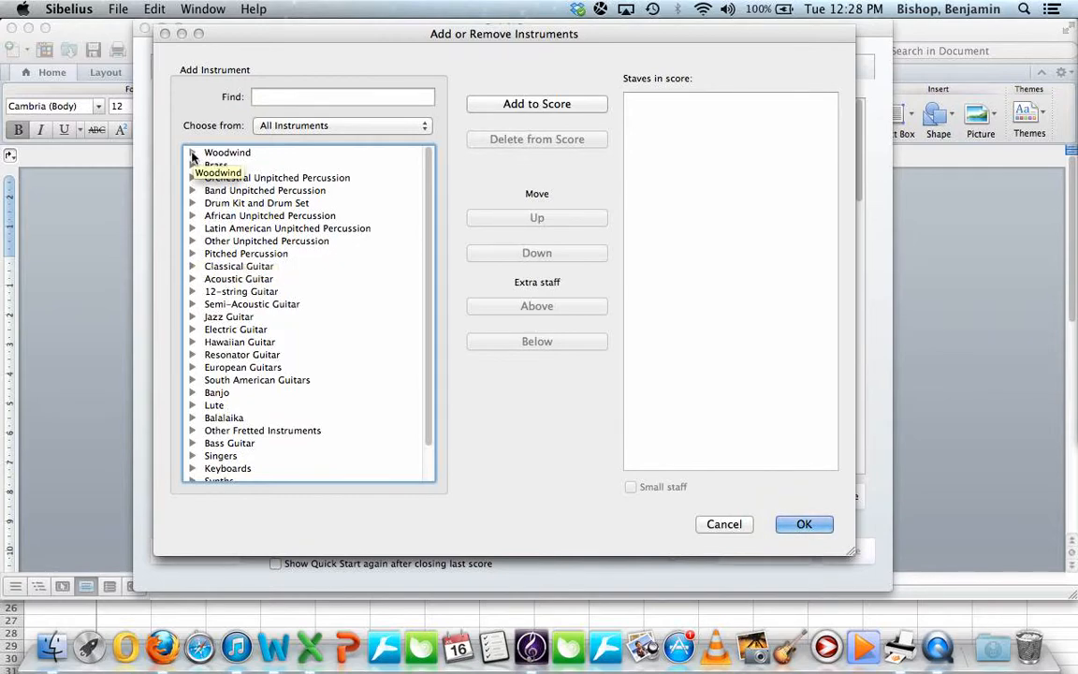
left_click(192, 154)
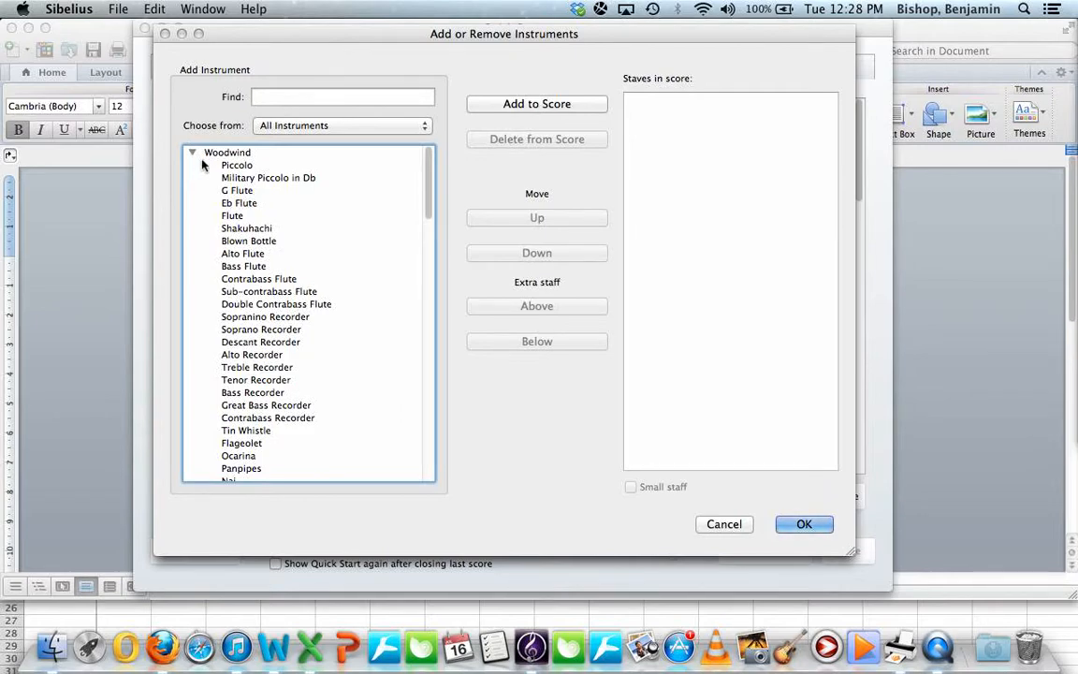
left_click(238, 218)
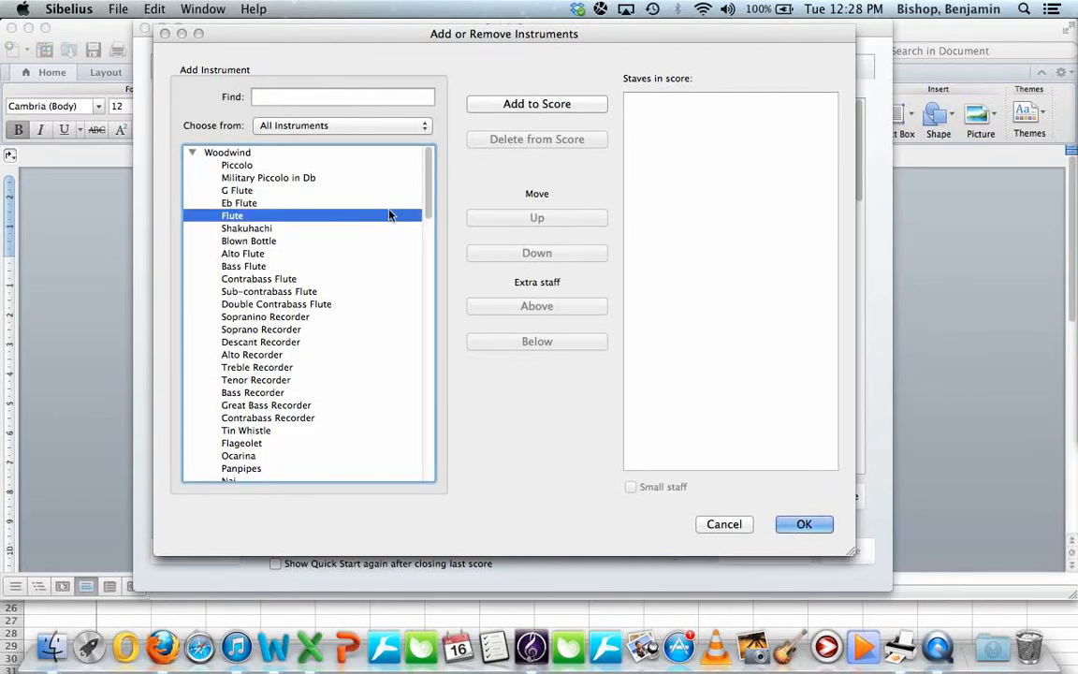
left_click(531, 106)
Add an Oboe from the Woodwind family to the score
scroll(270, 190, "down", 8)
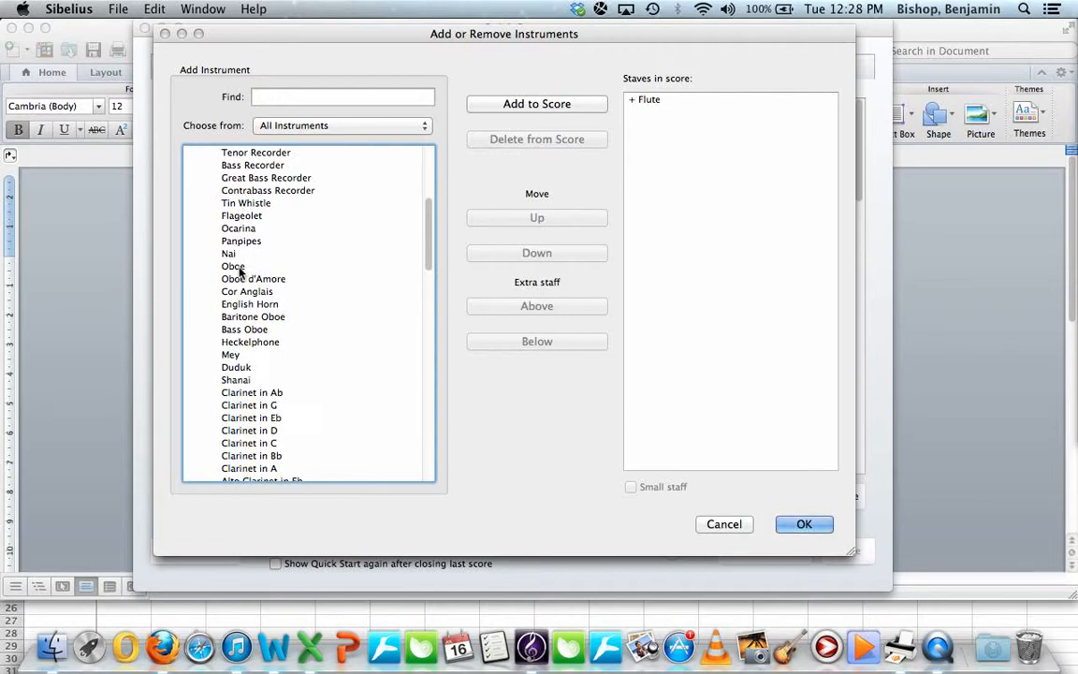
left_click(240, 269)
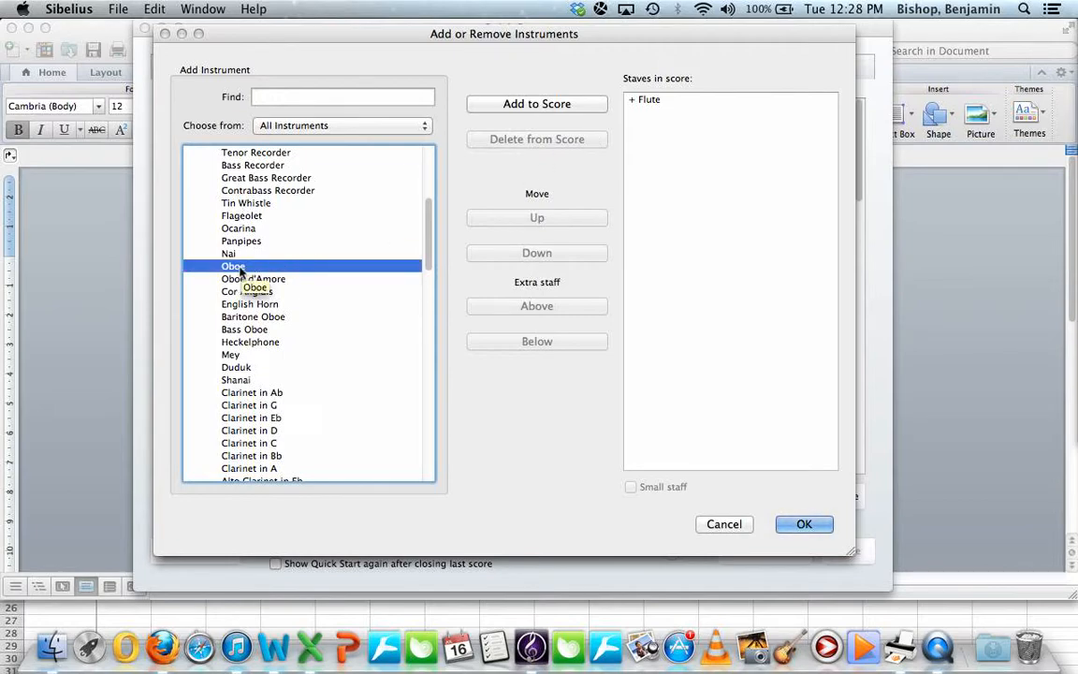
double_click(239, 269)
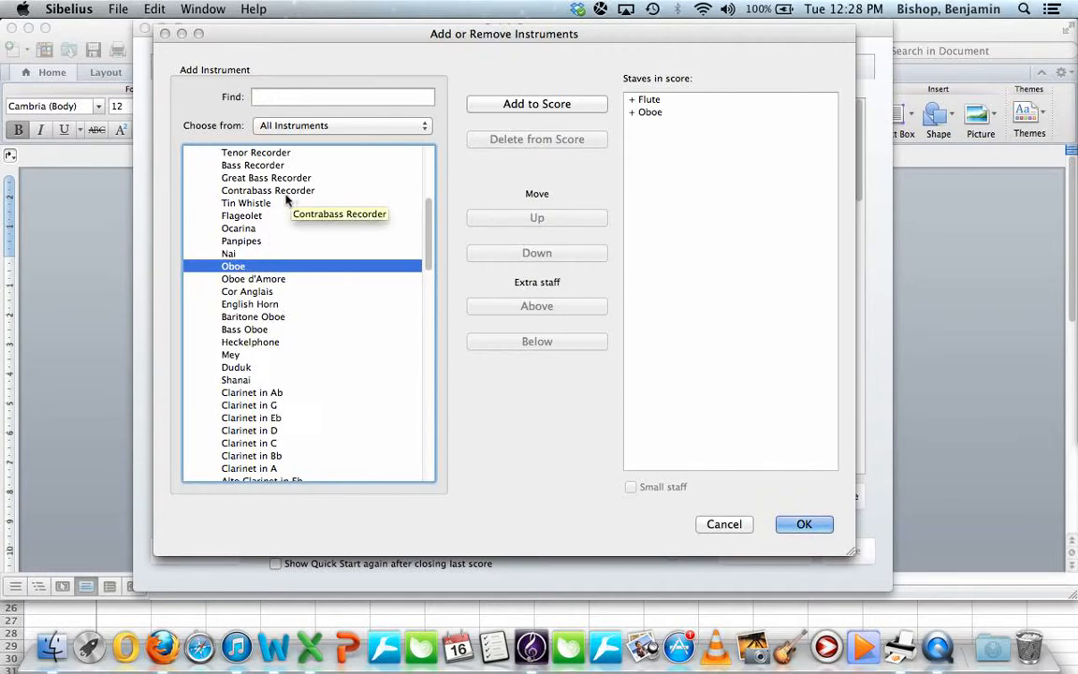
Find the Harpsichord by searching for "harp", add it to the score and accept the instrument list
left_click(270, 98)
type("harp")
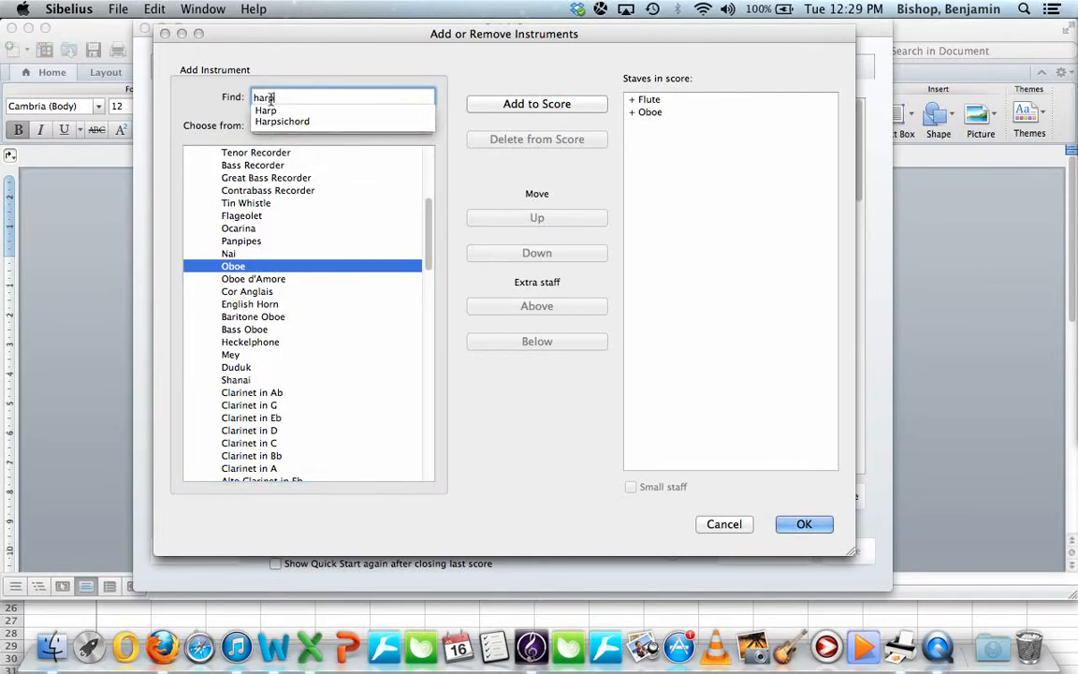
key("Down")
key("Down")
key("Up")
key("Down")
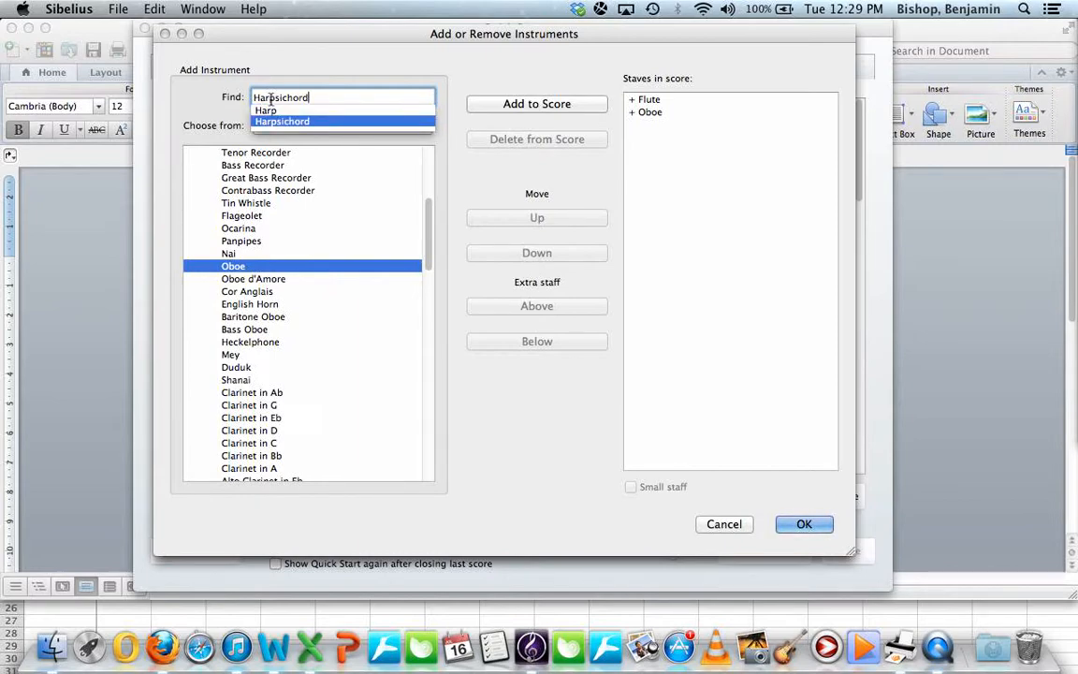
key("Return")
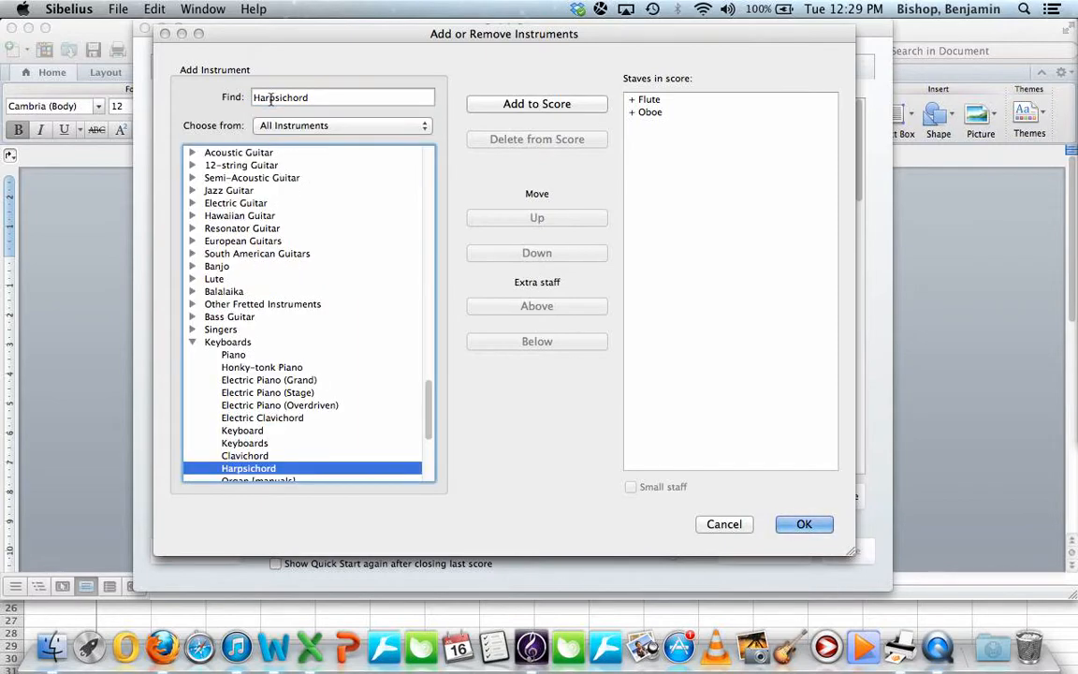
left_click(486, 108)
left_click(807, 526)
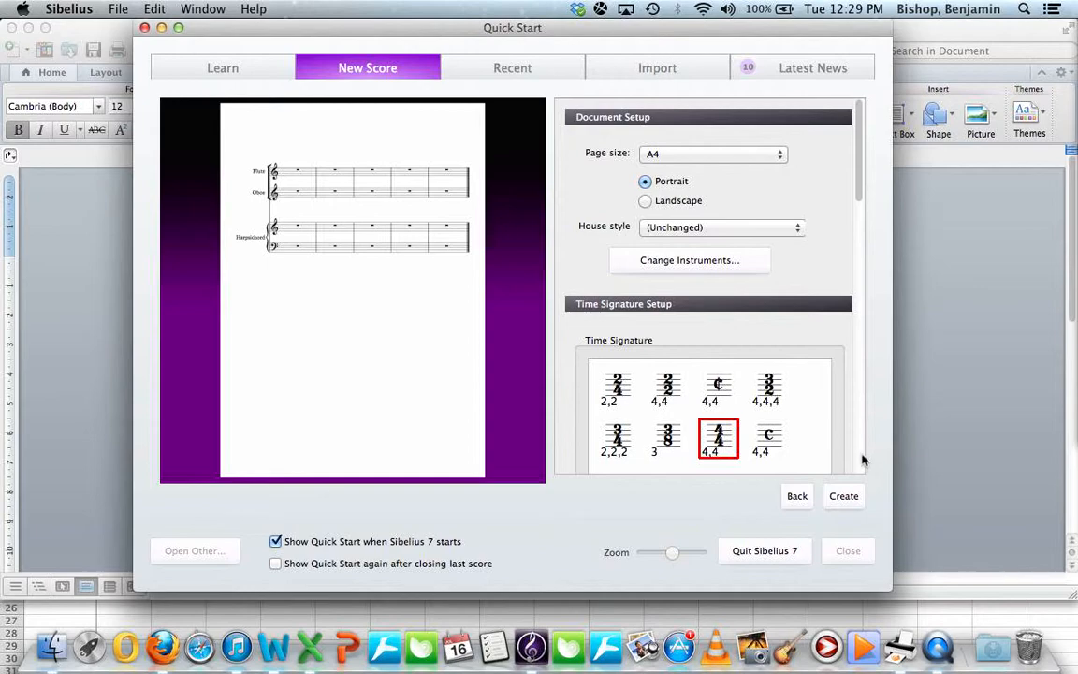
Set the tempo text to Allegro and enable a metronome mark of quarter note = 120
scroll(850, 452, "down", 5)
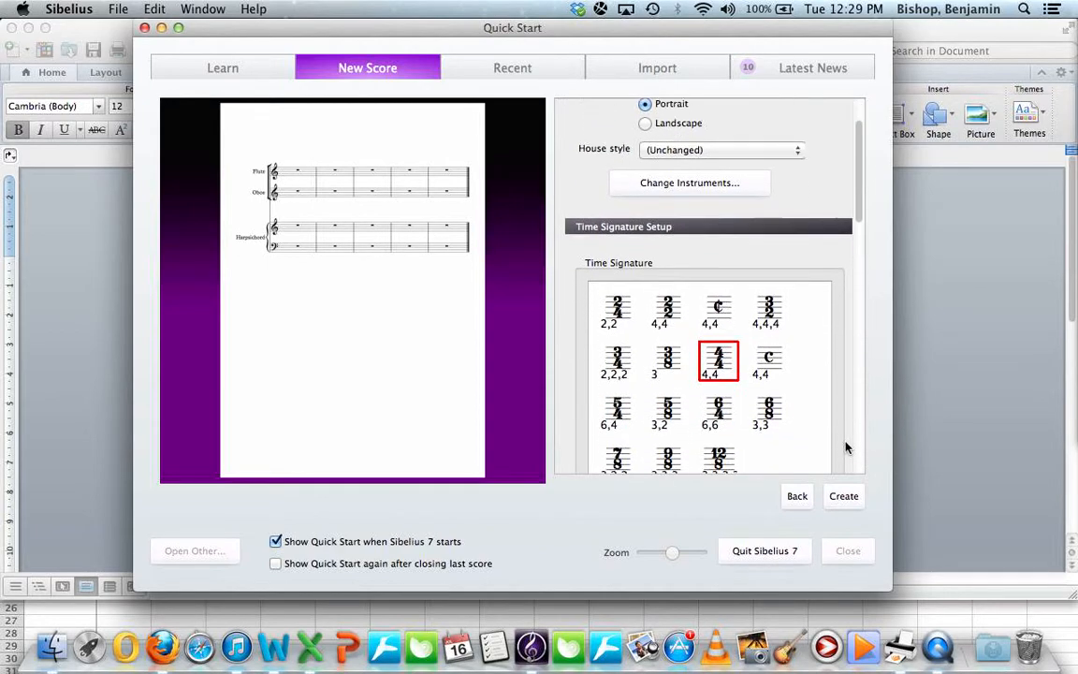
scroll(847, 448, "down", 1)
scroll(847, 447, "down", 1)
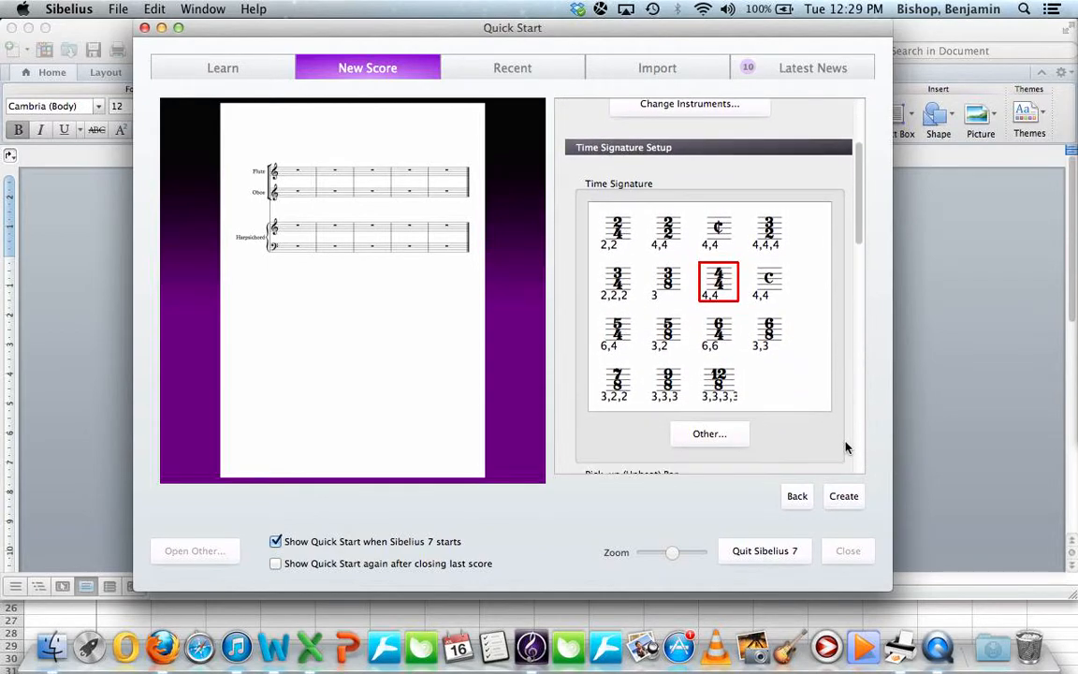
scroll(791, 328, "down", 5)
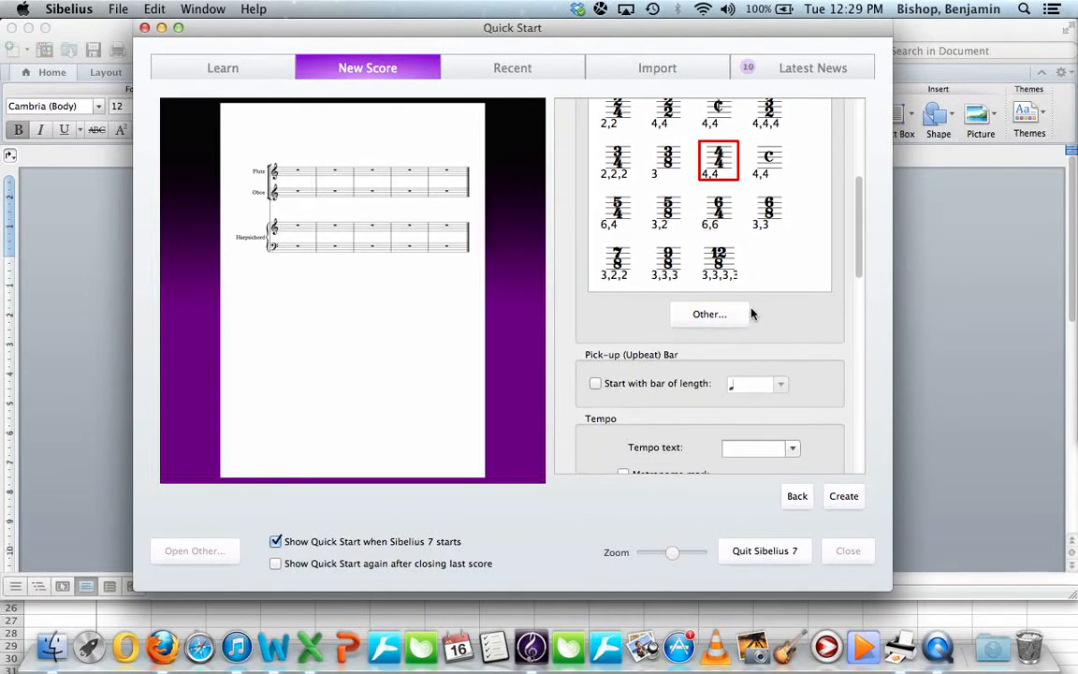
scroll(796, 312, "down", 5)
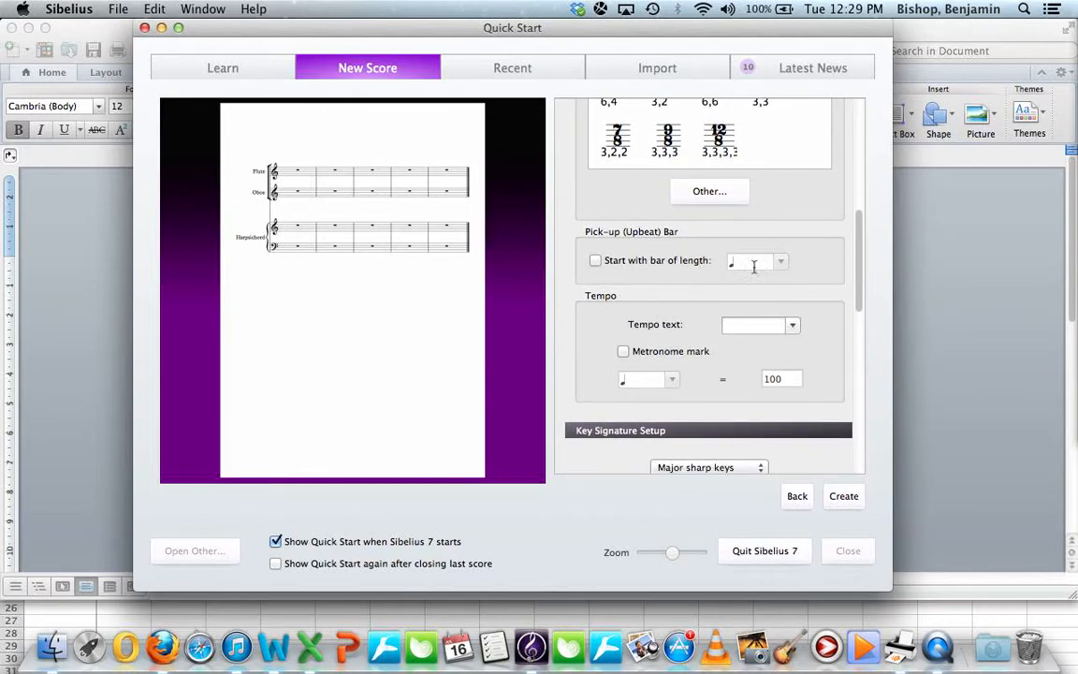
scroll(738, 297, "down", 4)
scroll(744, 301, "up", 3)
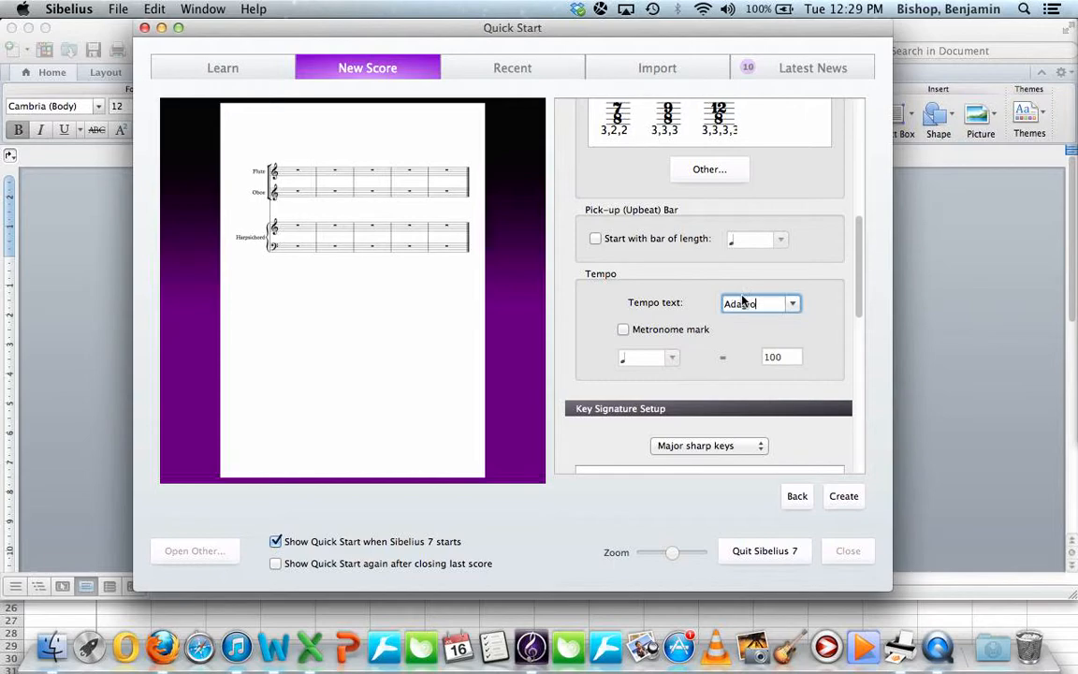
scroll(758, 302, "down", 3)
scroll(775, 304, "down", 1)
scroll(775, 303, "down", 2)
scroll(775, 303, "up", 5)
left_click(623, 329)
left_click(766, 355)
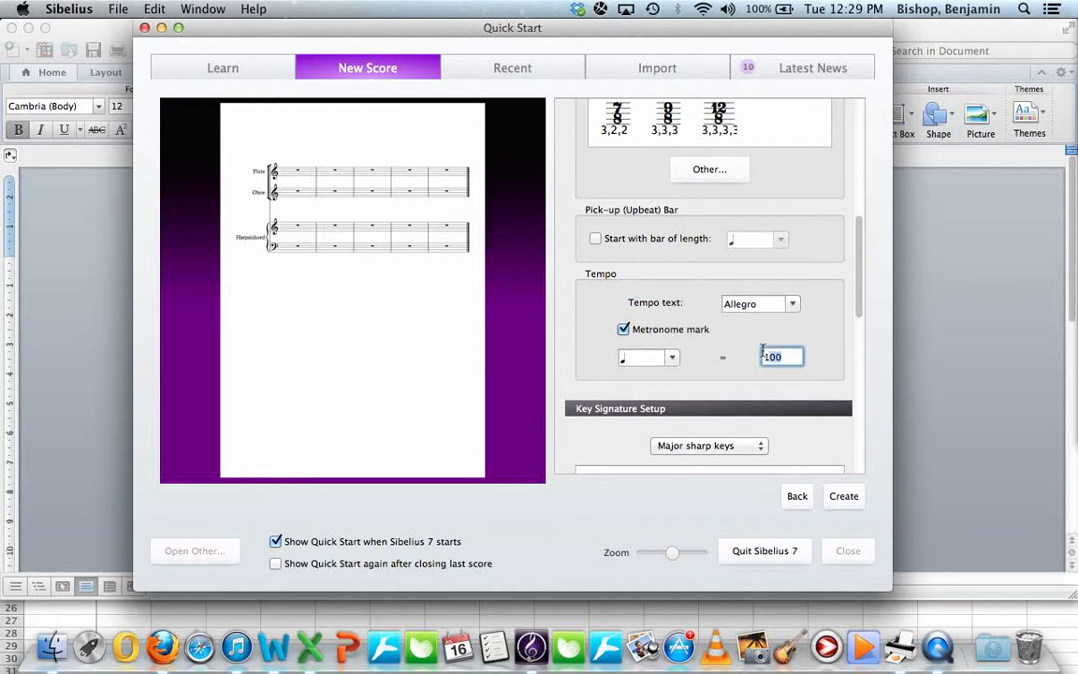
type("120")
Set the score's key signature to F major from the major flat keys
scroll(816, 364, "down", 3)
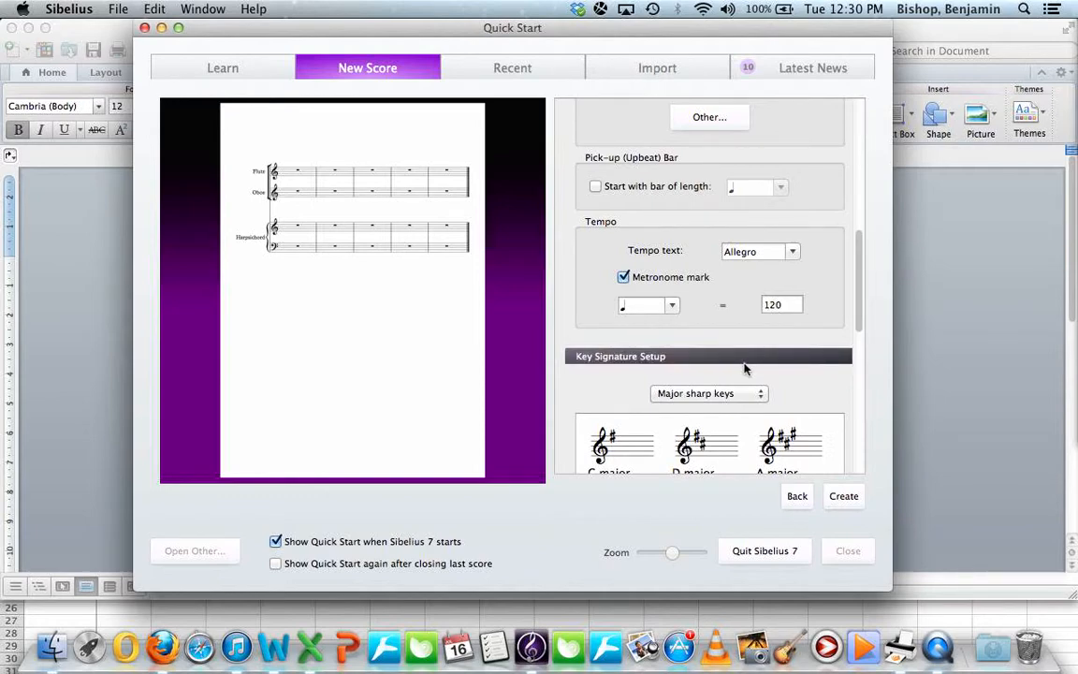
scroll(746, 369, "down", 4)
scroll(746, 369, "up", 4)
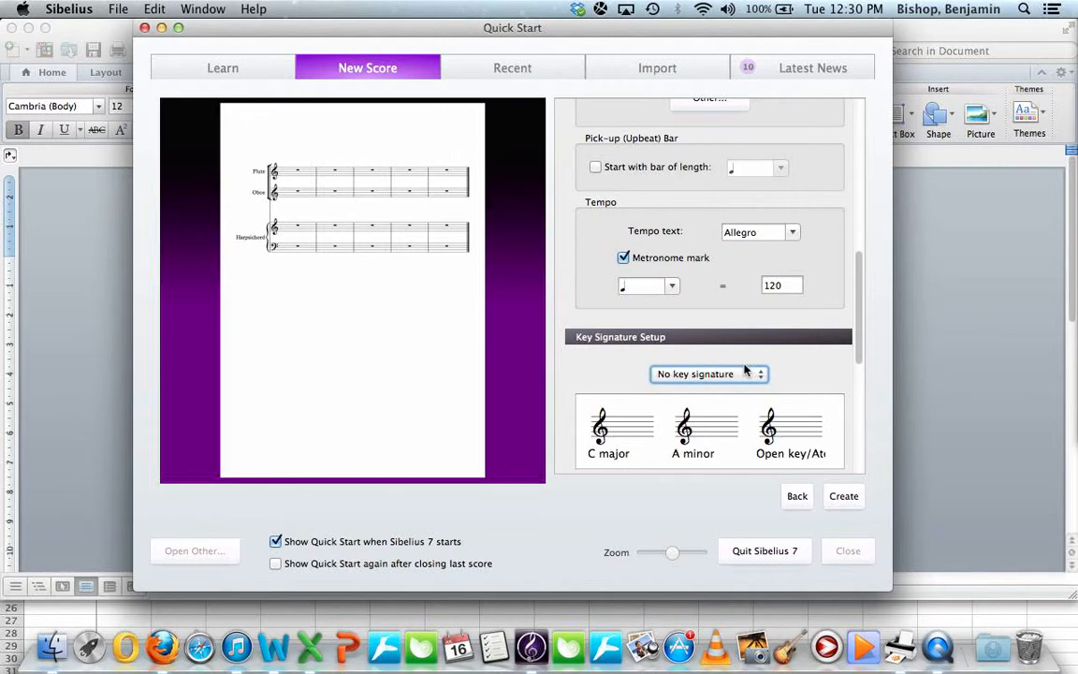
scroll(859, 343, "down", 5)
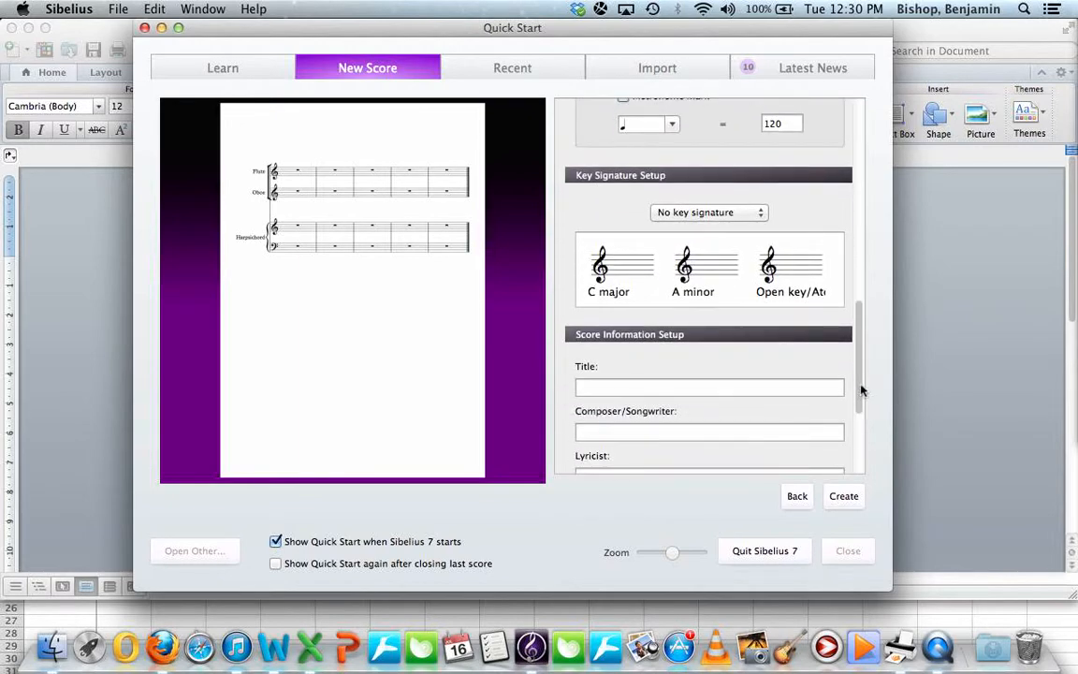
left_click(762, 216)
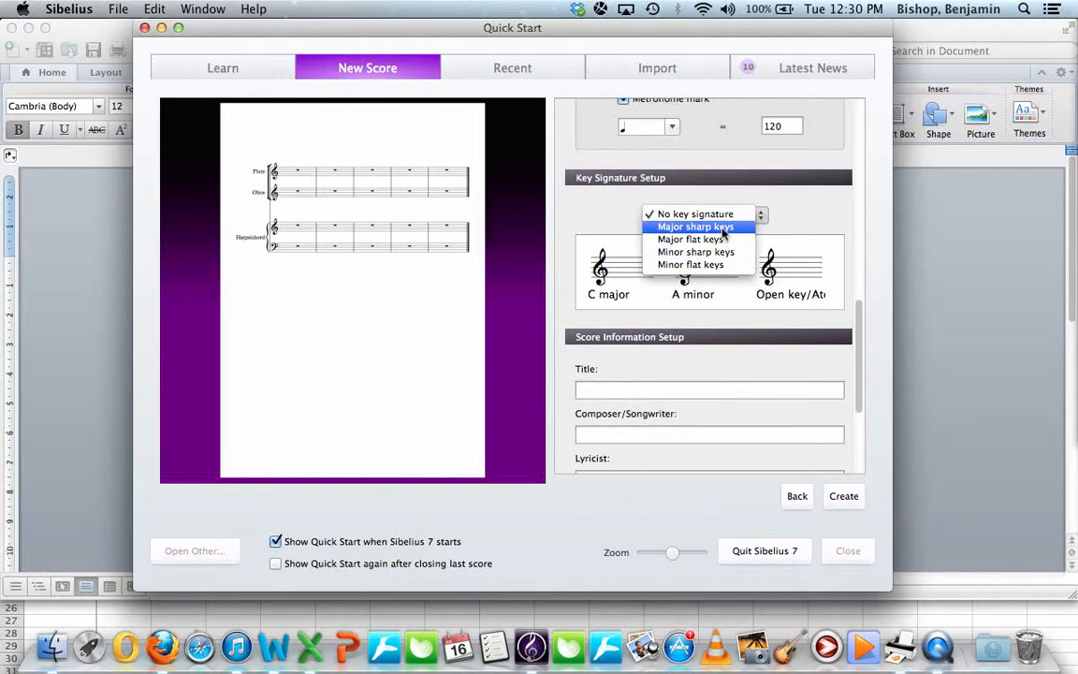
left_click(722, 230)
left_click(716, 215)
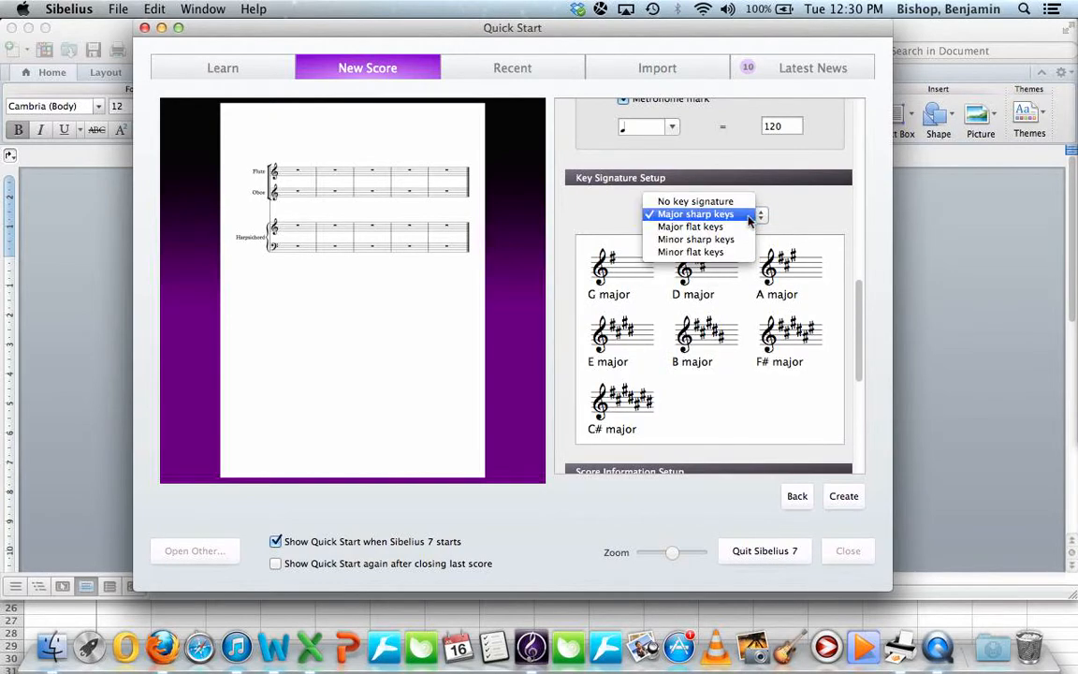
left_click(726, 228)
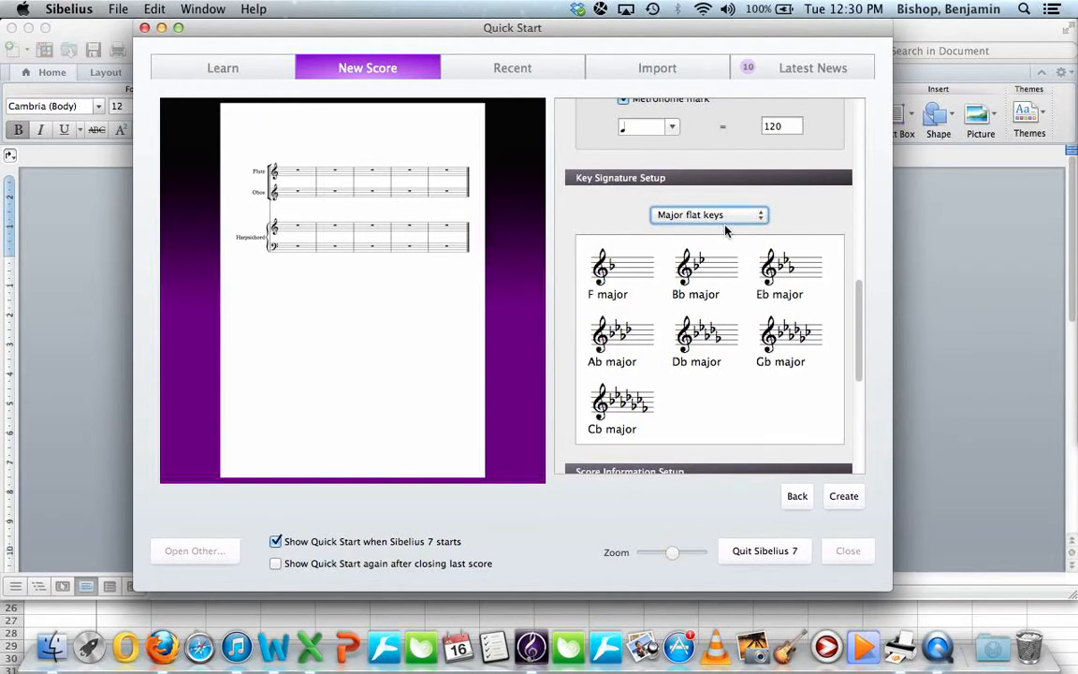
left_click(726, 215)
left_click(651, 172)
left_click(597, 264)
Fill in the score information with the title "Title", the composer's name and the copyright year 2013
left_click_drag(866, 324, 871, 412)
left_click(637, 198)
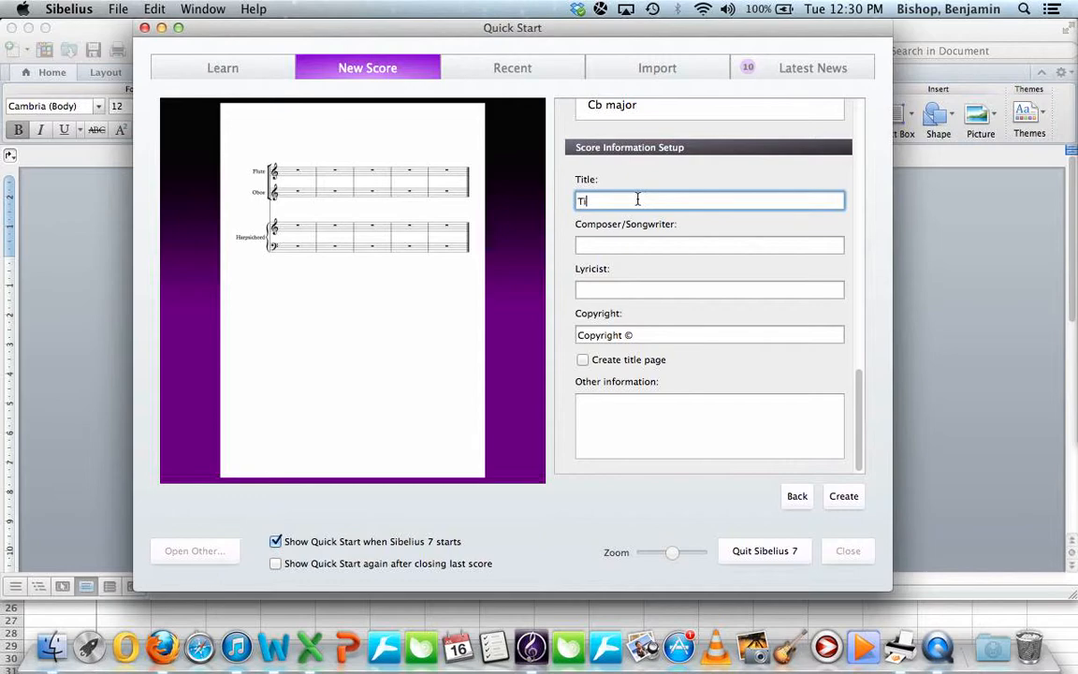
left_click(655, 245)
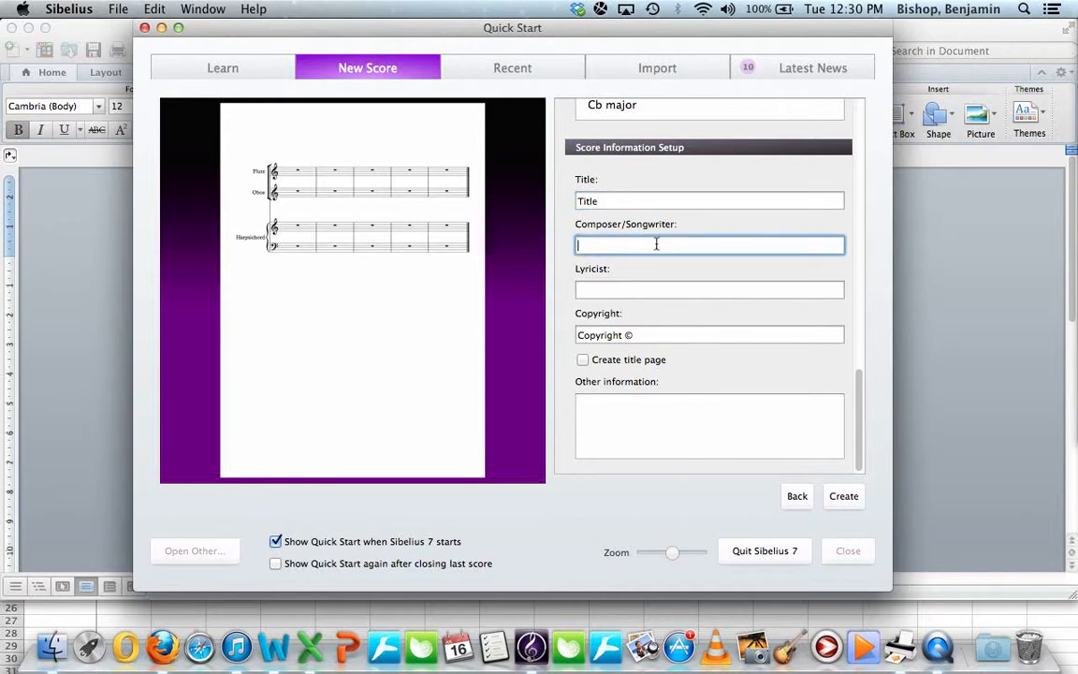
type("Mr Bishop")
left_click(596, 290)
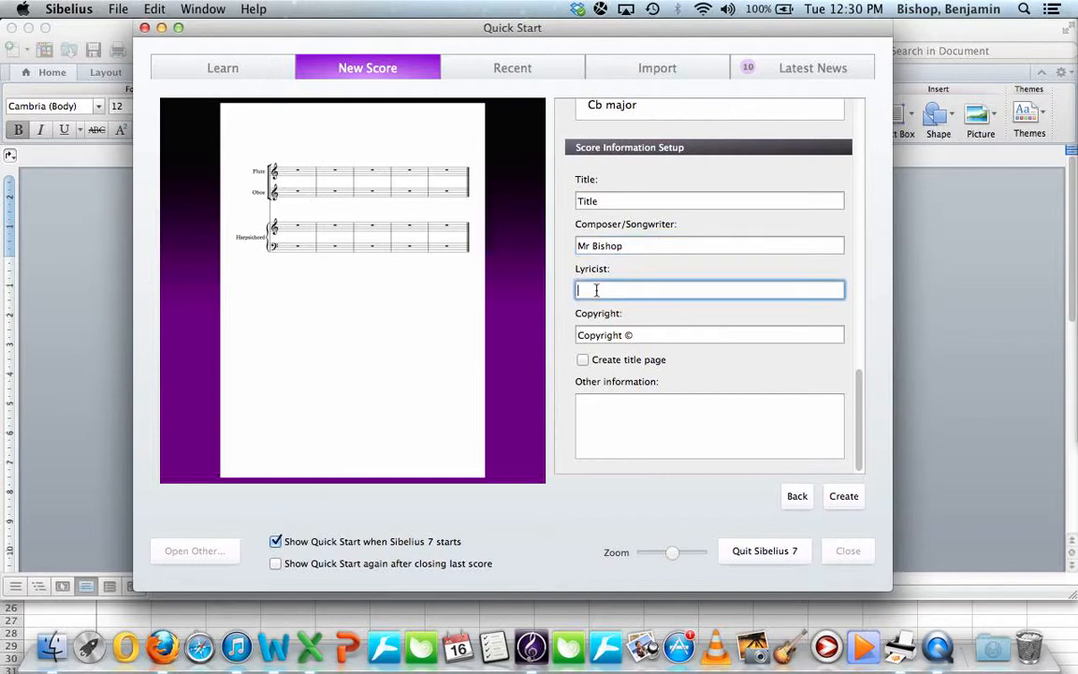
left_click(652, 335)
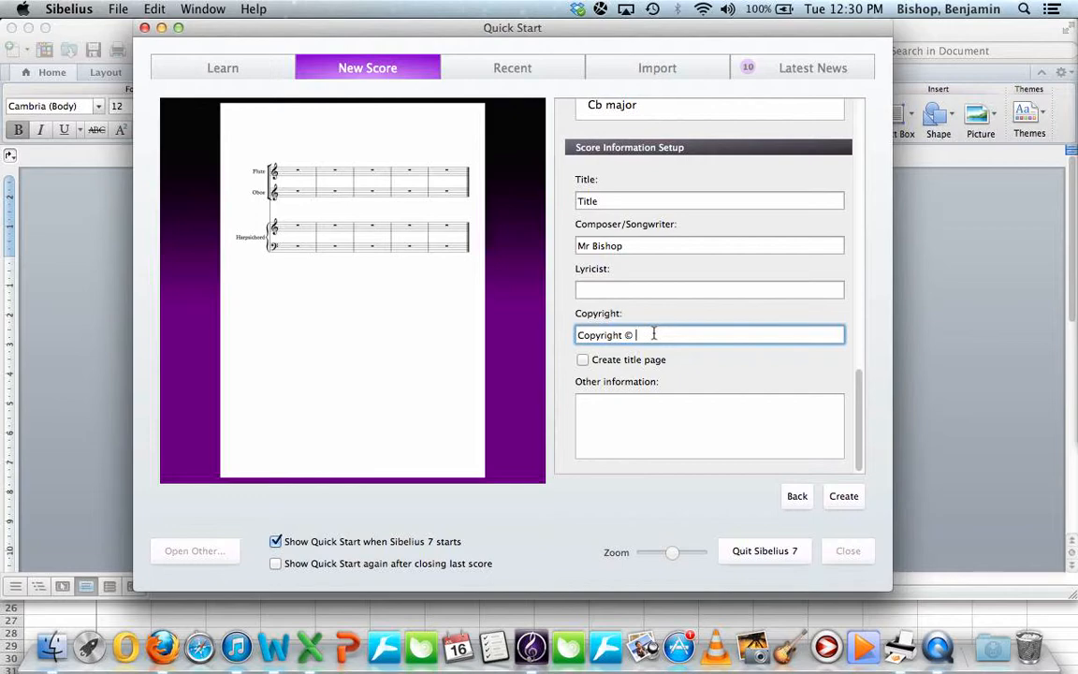
key("BackSpace")
key("BackSpace")
type("2013")
Create the score from these settings and enlarge its window to fill the screen
left_click(838, 505)
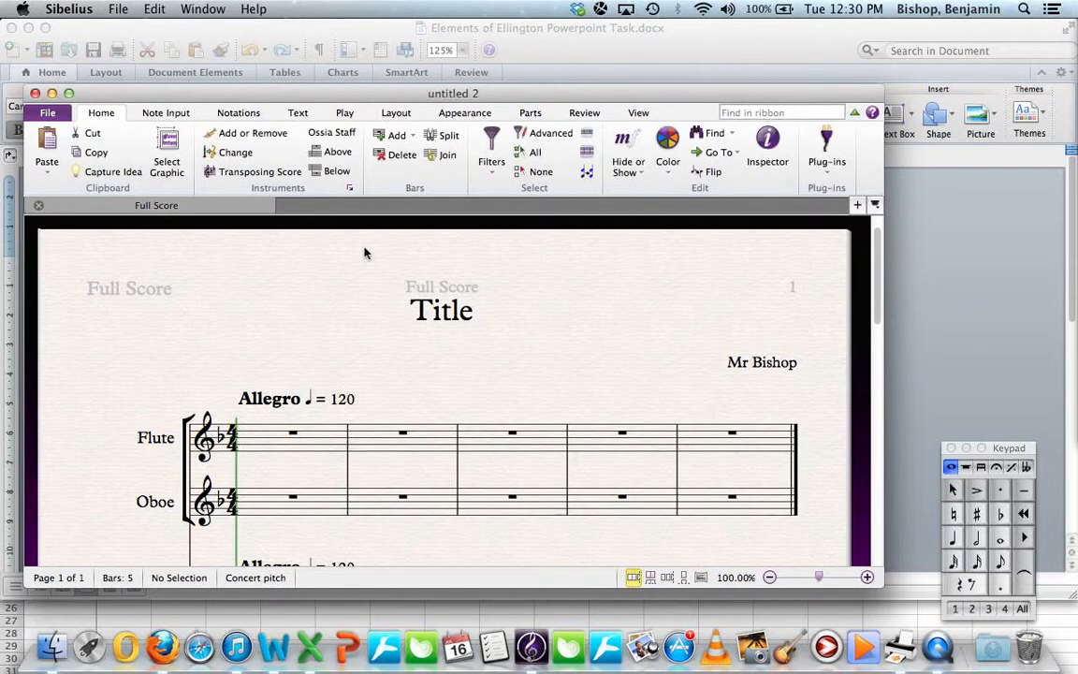
left_click(68, 93)
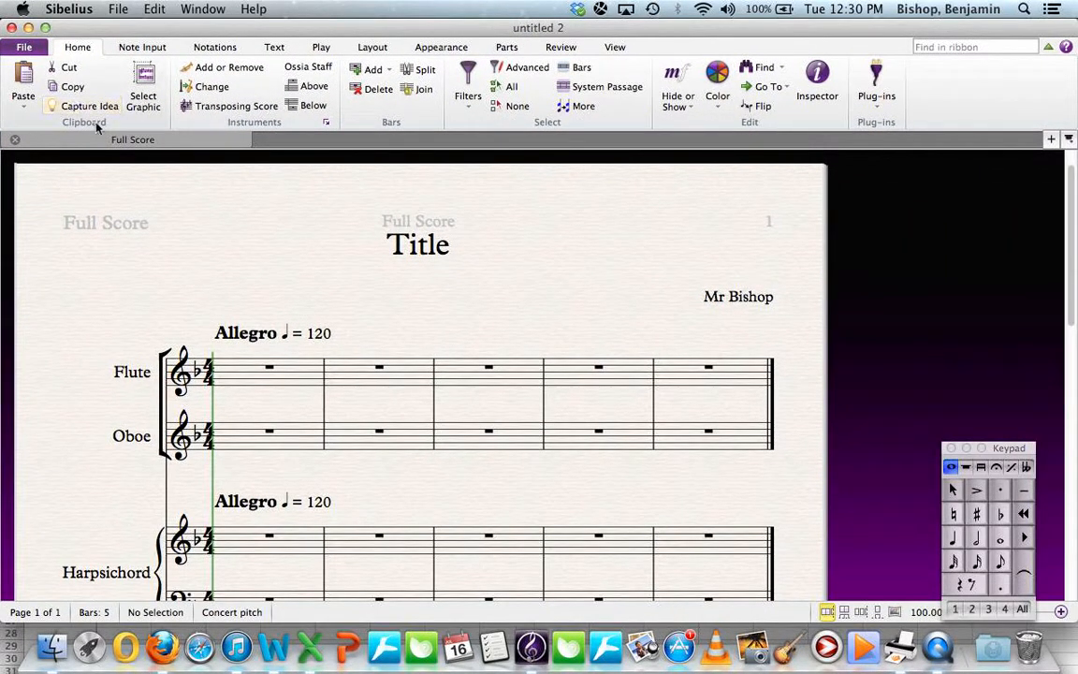
scroll(379, 292, "down", 1)
scroll(379, 292, "down", 5)
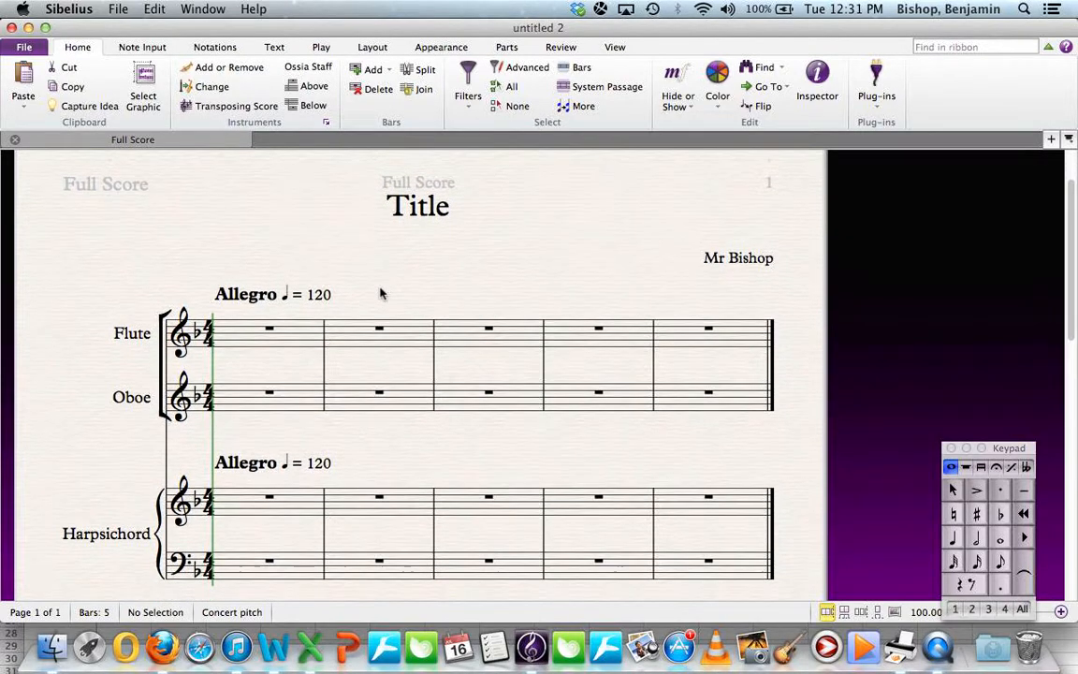
scroll(379, 292, "left", 4)
scroll(379, 292, "up", 5)
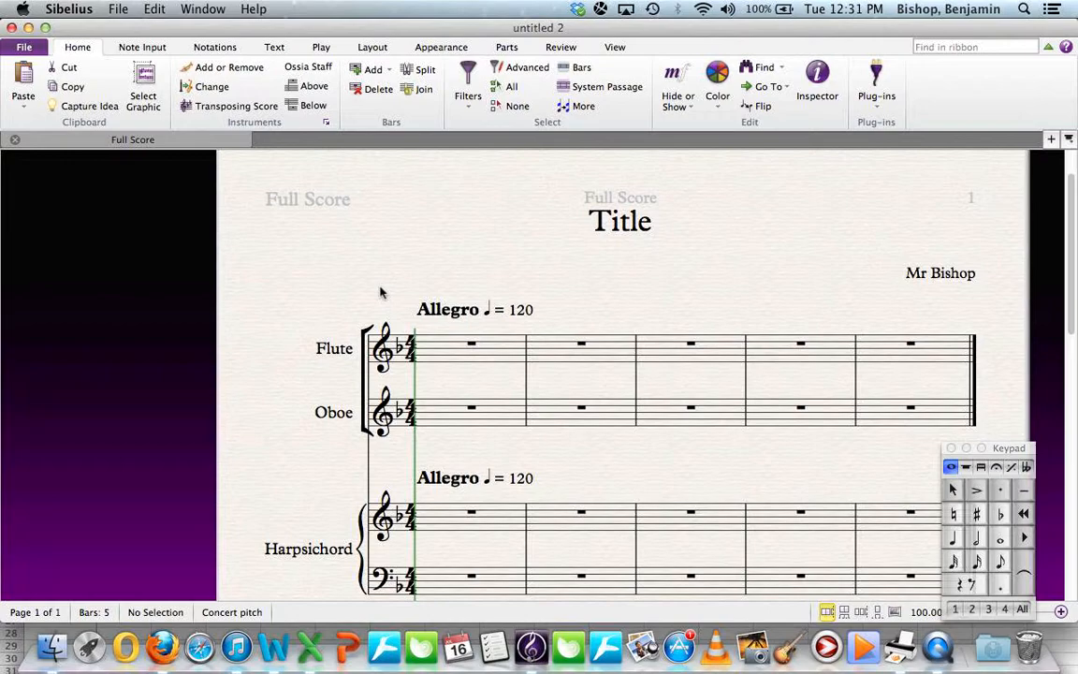
scroll(379, 292, "right", 3)
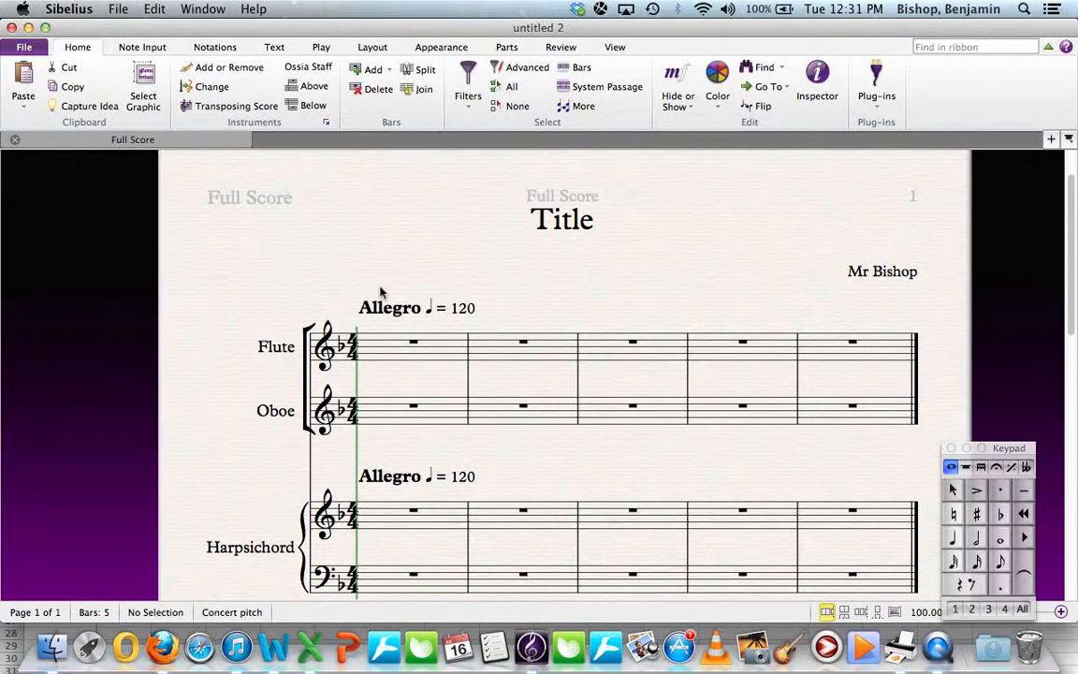
scroll(379, 292, "right", 1)
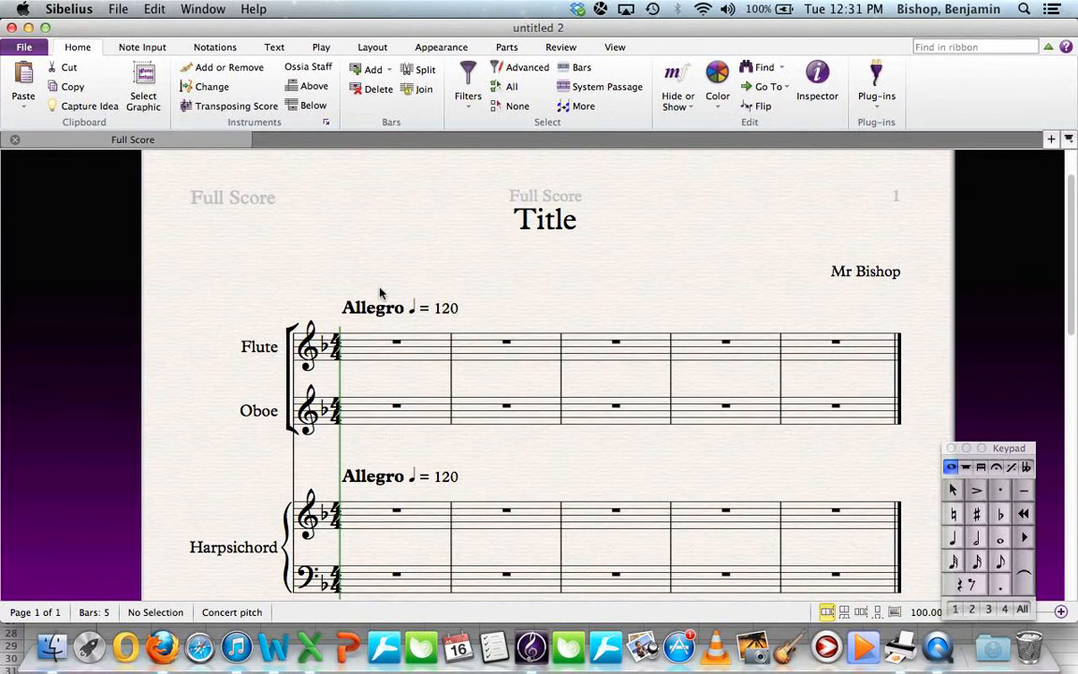